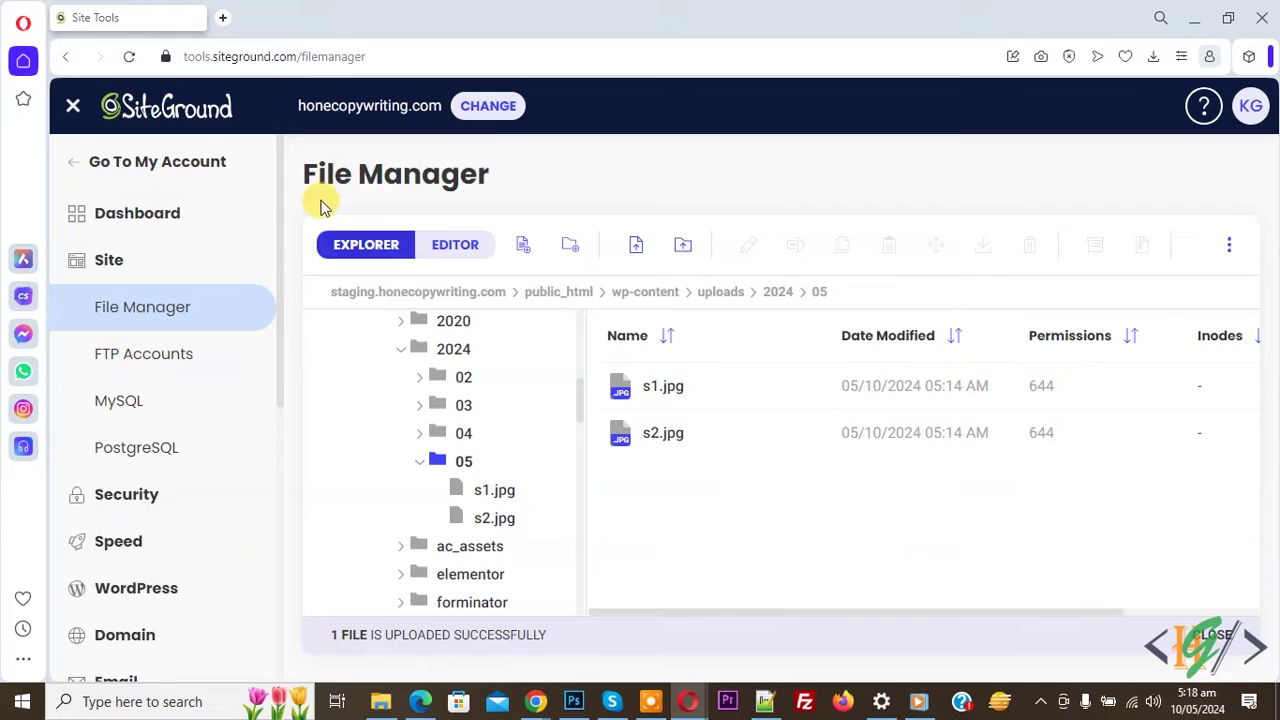
# Step: Minimize the file manager and reload Chrome's Media Library, which still shows only the existing media
pyautogui.moveTo(305, 172); pyautogui.dragTo(514, 171)
pyautogui.click(521, 173)
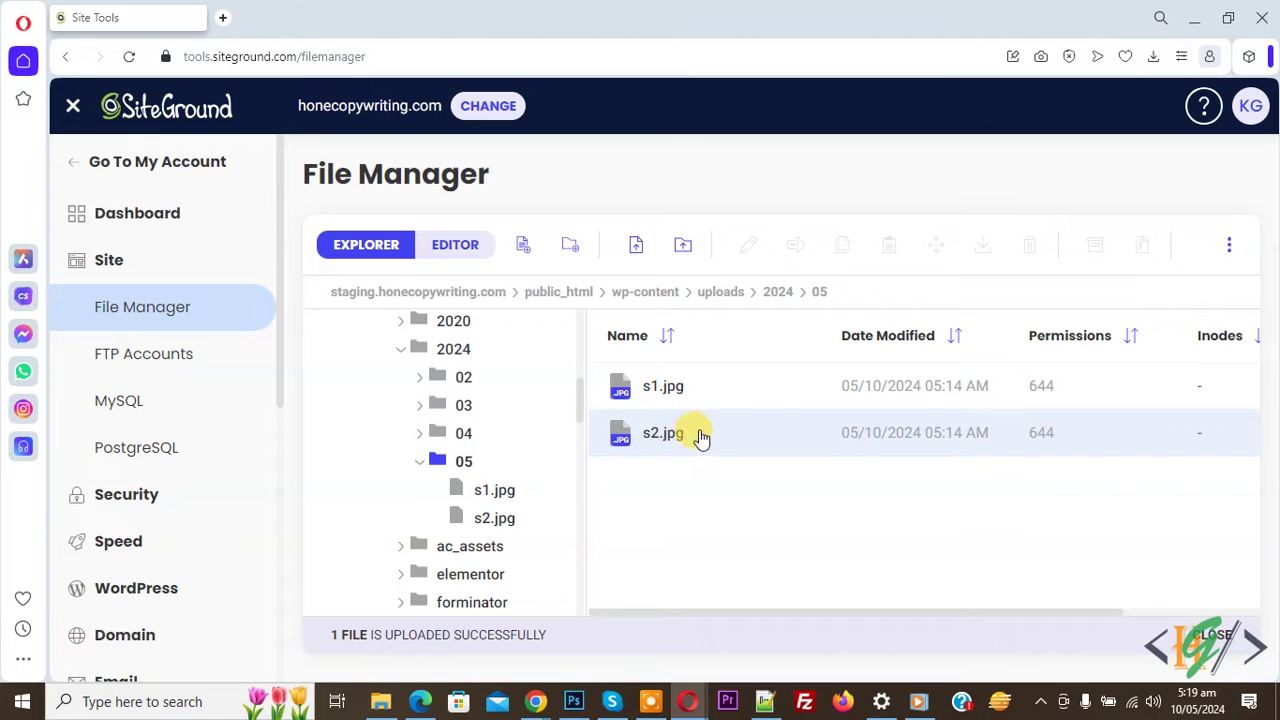
pyautogui.click(1194, 19)
pyautogui.click(88, 59)
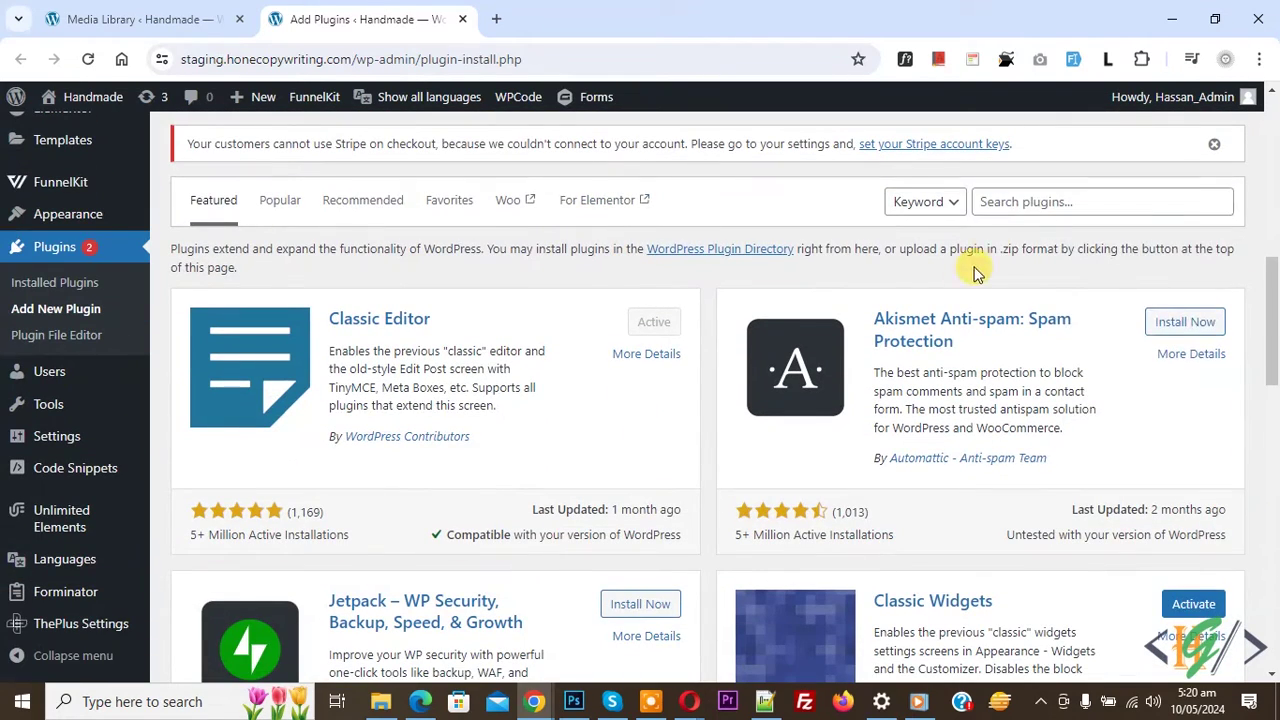
# Step: Search for the 'Bulk Media Register' plugin, then install and activate it
pyautogui.click(1040, 204)
pyautogui.write('Bulk Media Register')
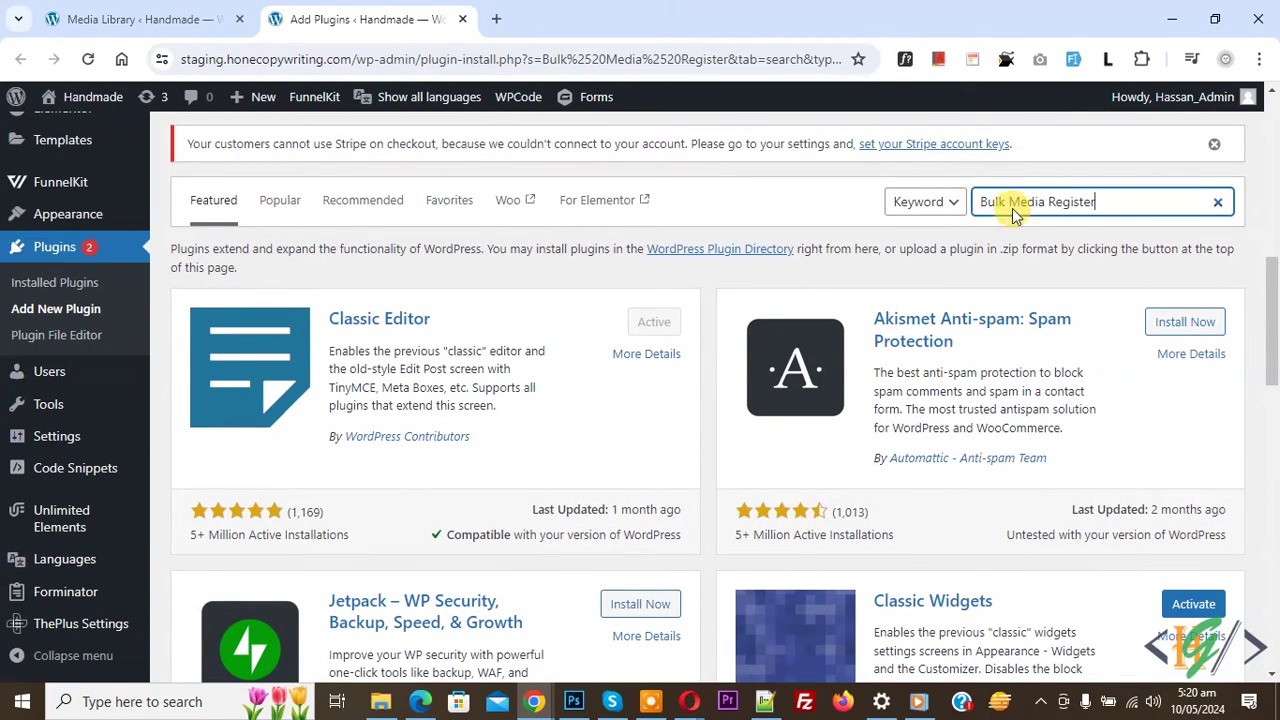
pyautogui.scroll(-3, 1033, 266)
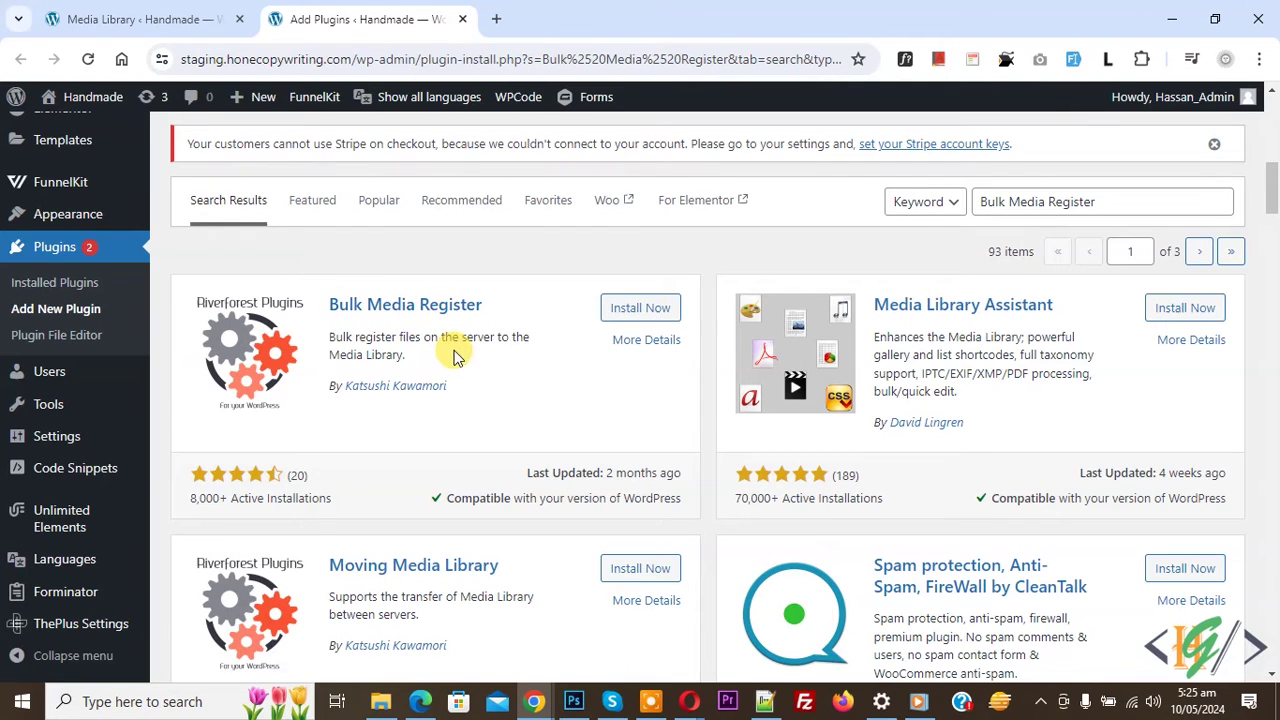
pyautogui.click(650, 312)
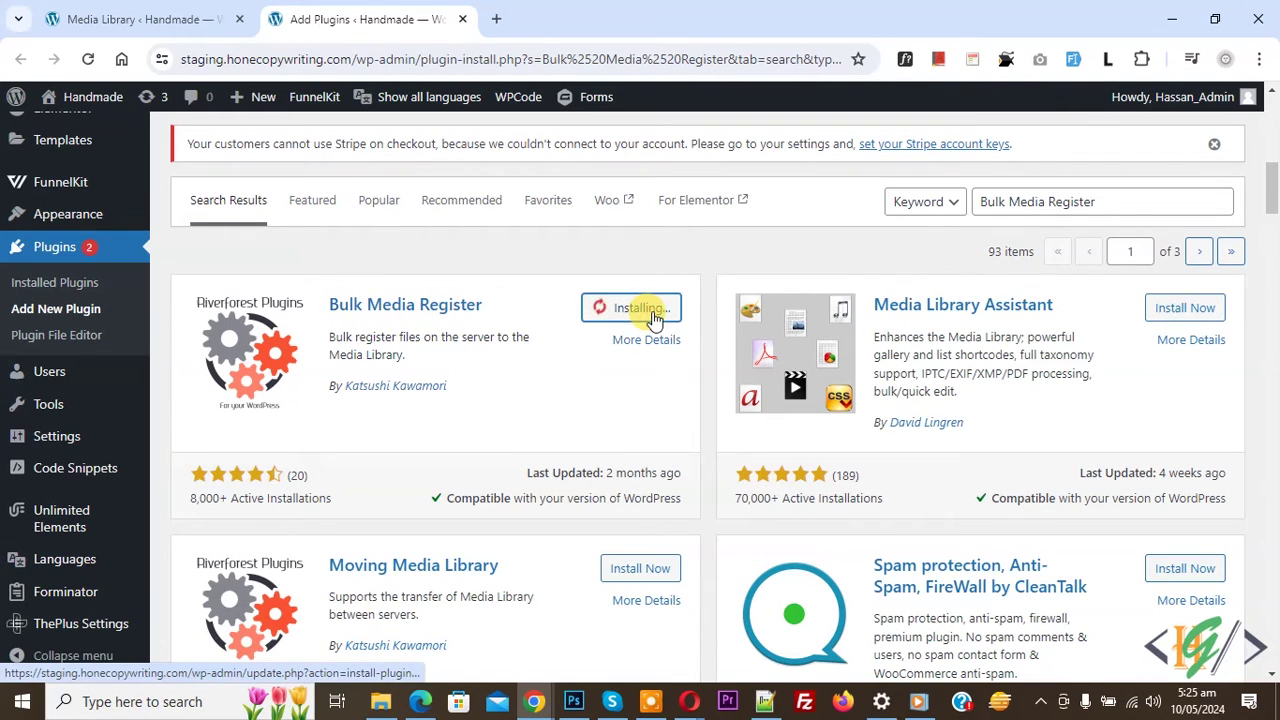
pyautogui.click(658, 316)
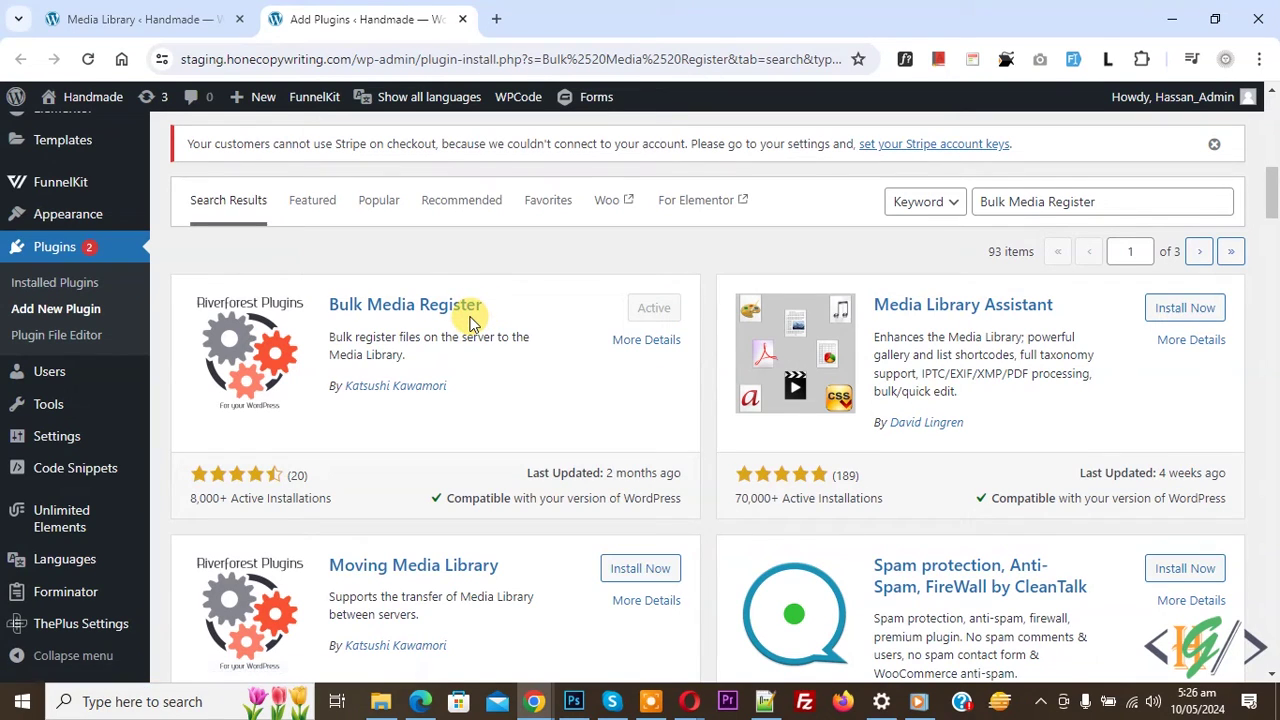
# Step: Reload the admin and open Bulk Media Register from the sidebar menu
pyautogui.click(88, 59)
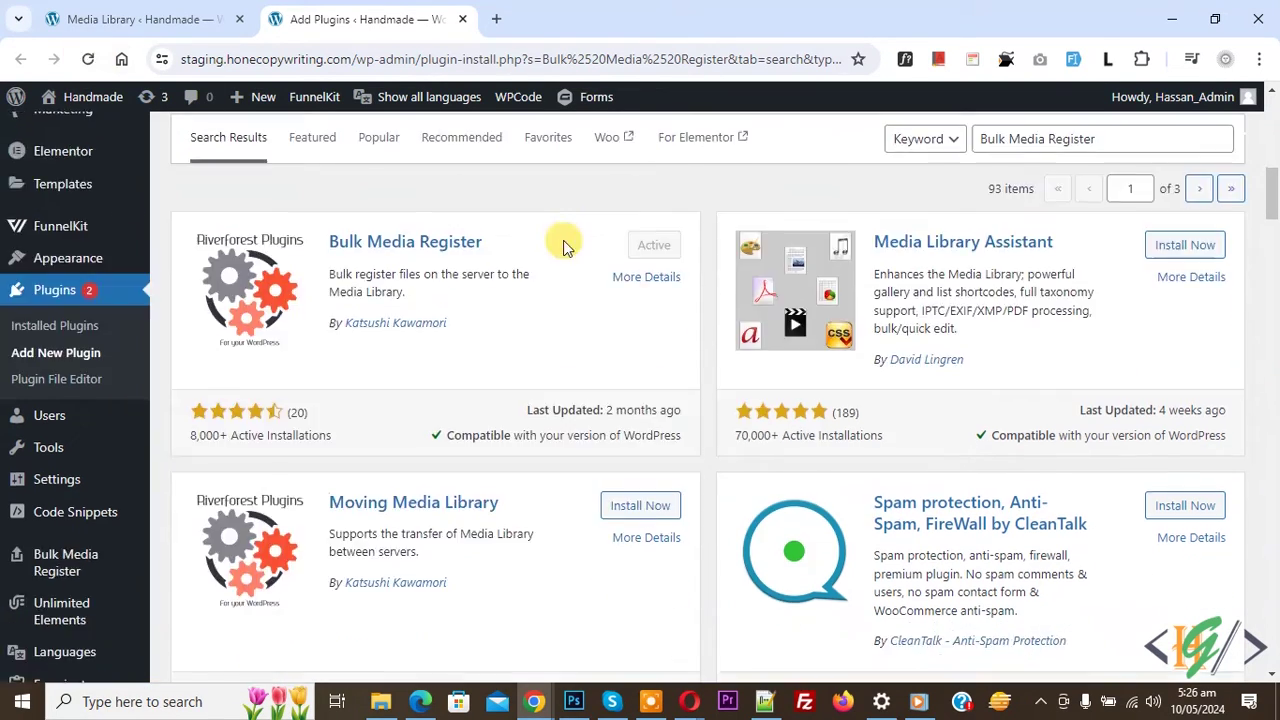
pyautogui.scroll(-2, 545, 248)
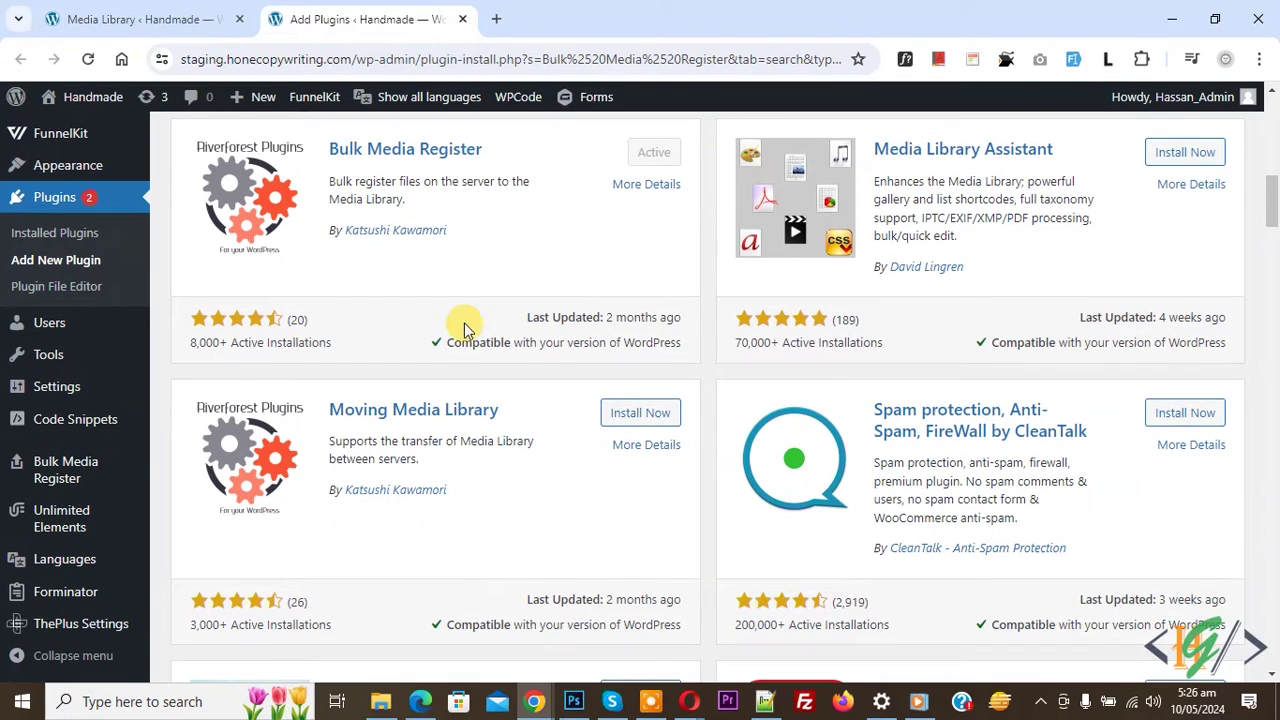
pyautogui.click(74, 470)
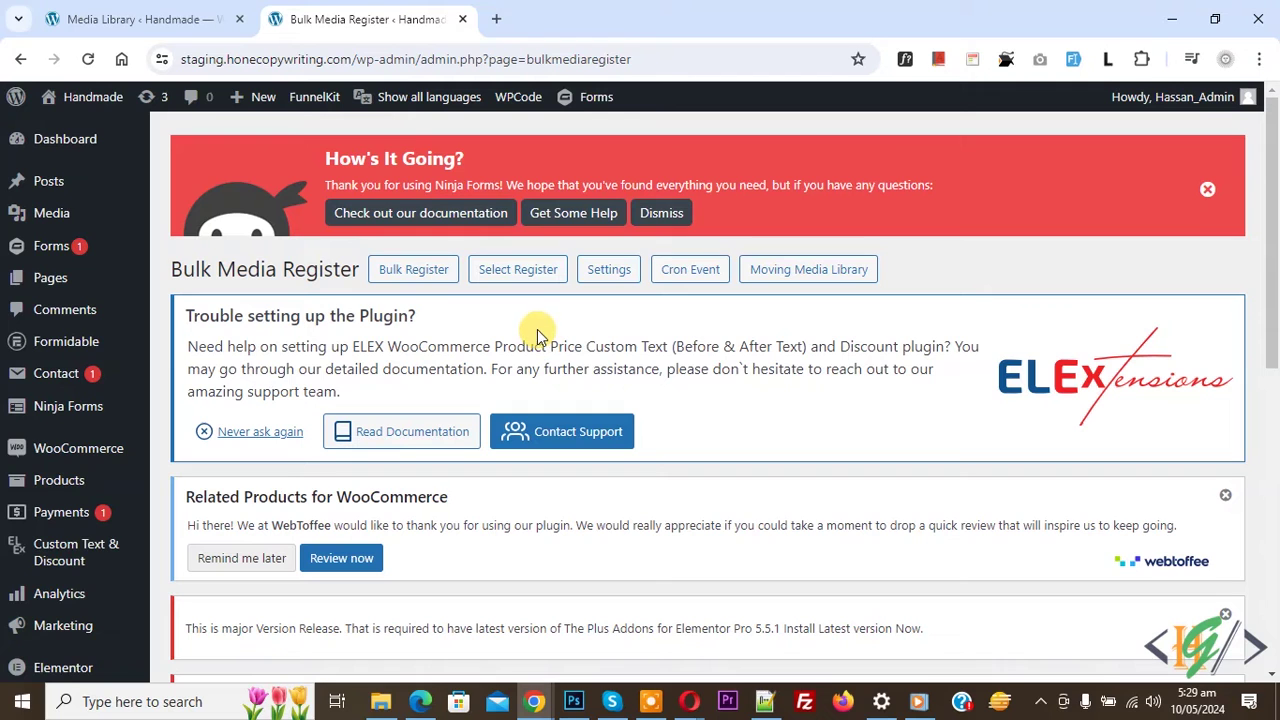
# Step: Open Select Register and expand the wp-content/uploads path dropdown
pyautogui.click(517, 269)
pyautogui.scroll(-5, 560, 355)
pyautogui.scroll(-1, 530, 350)
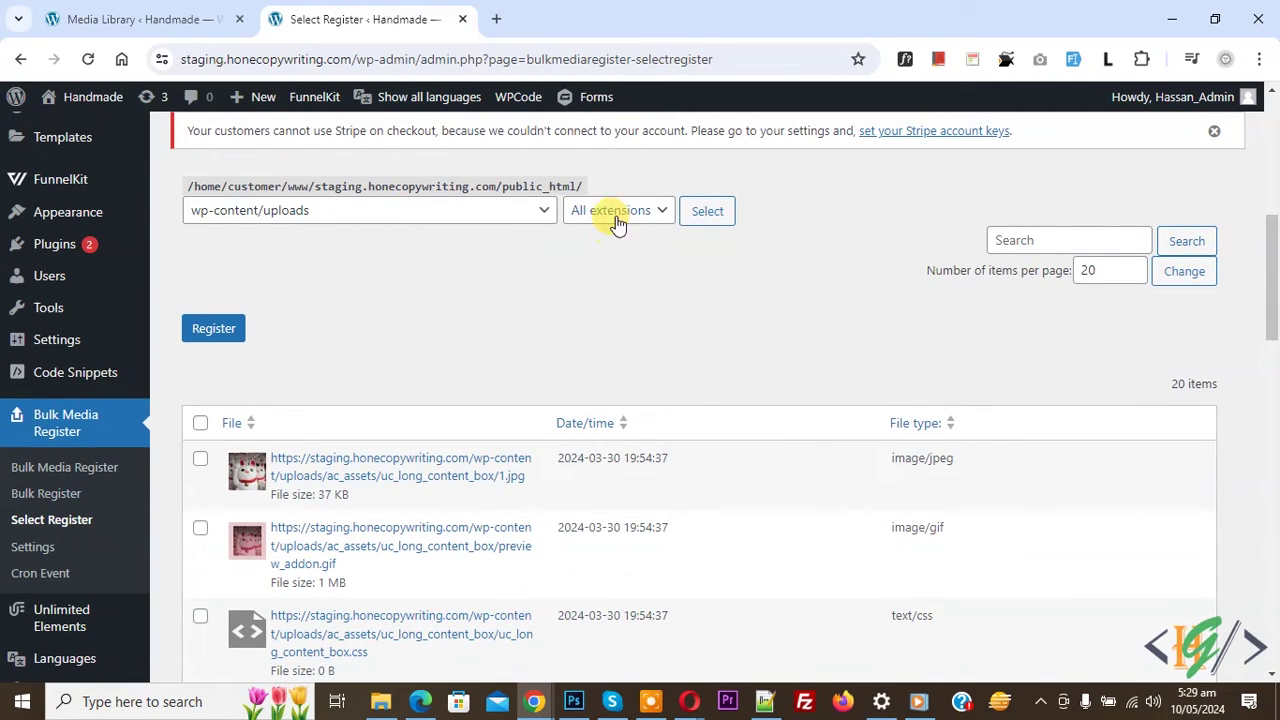
pyautogui.click(498, 214)
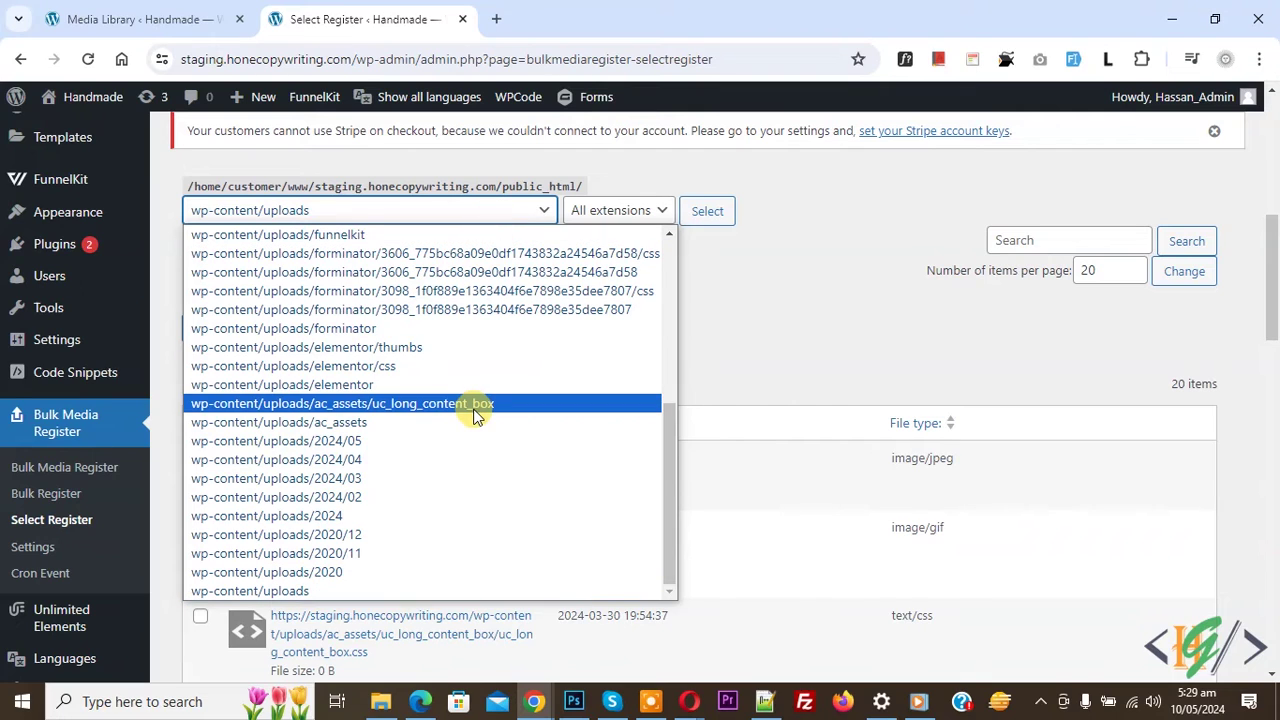
# Step: Filter to jpg files in wp-content/uploads/2024/05 and tick s1.jpg and s2.jpg
pyautogui.click(350, 445)
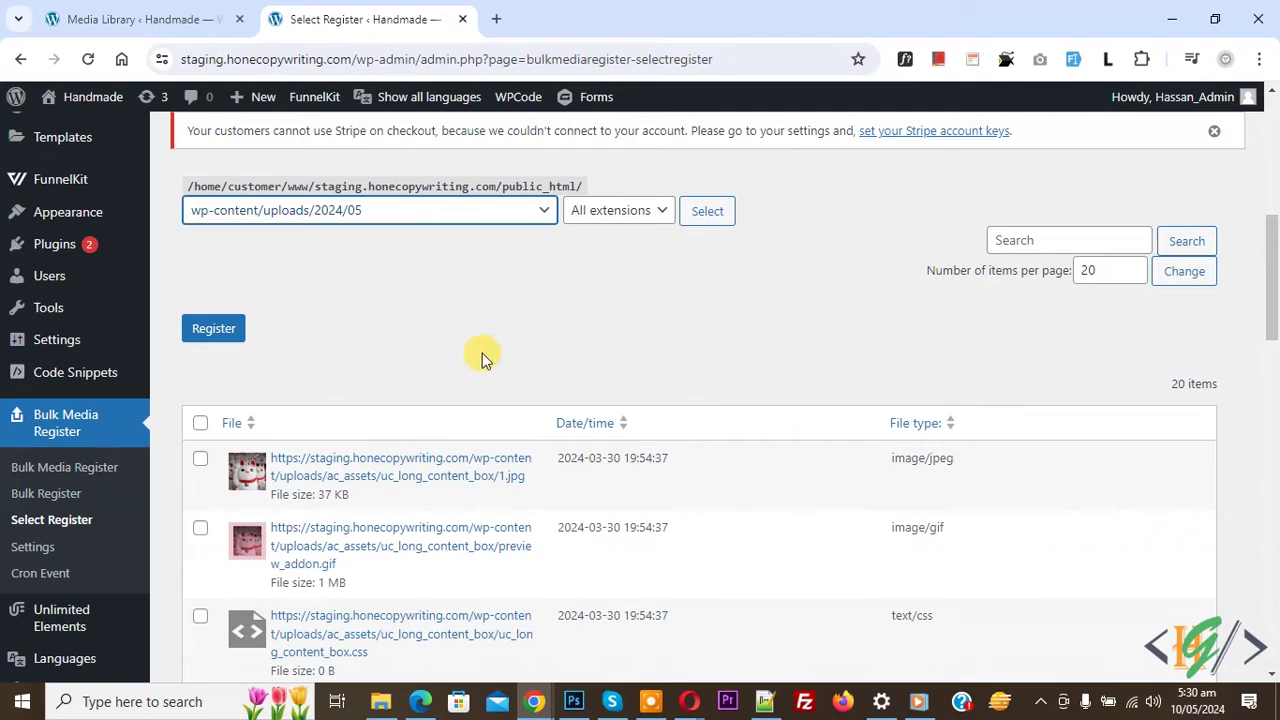
pyautogui.click(652, 215)
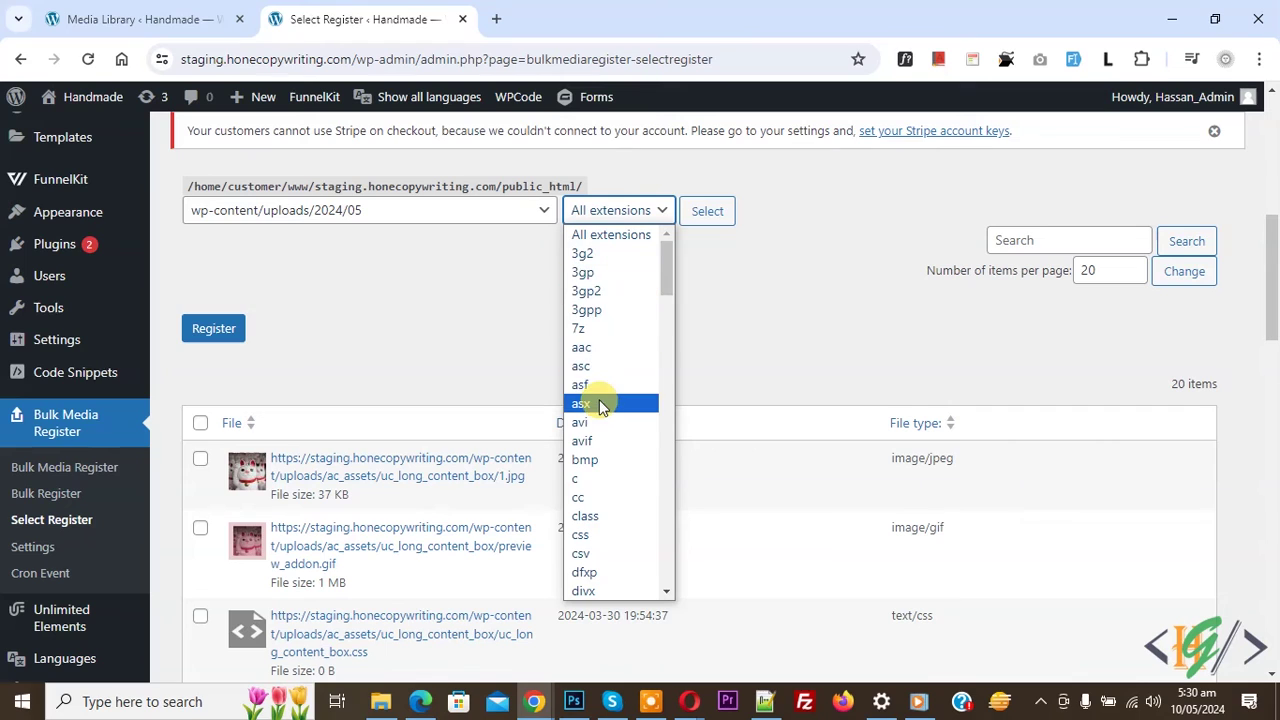
pyautogui.scroll(-4, 602, 398)
pyautogui.scroll(3, 603, 395)
pyautogui.scroll(1, 606, 394)
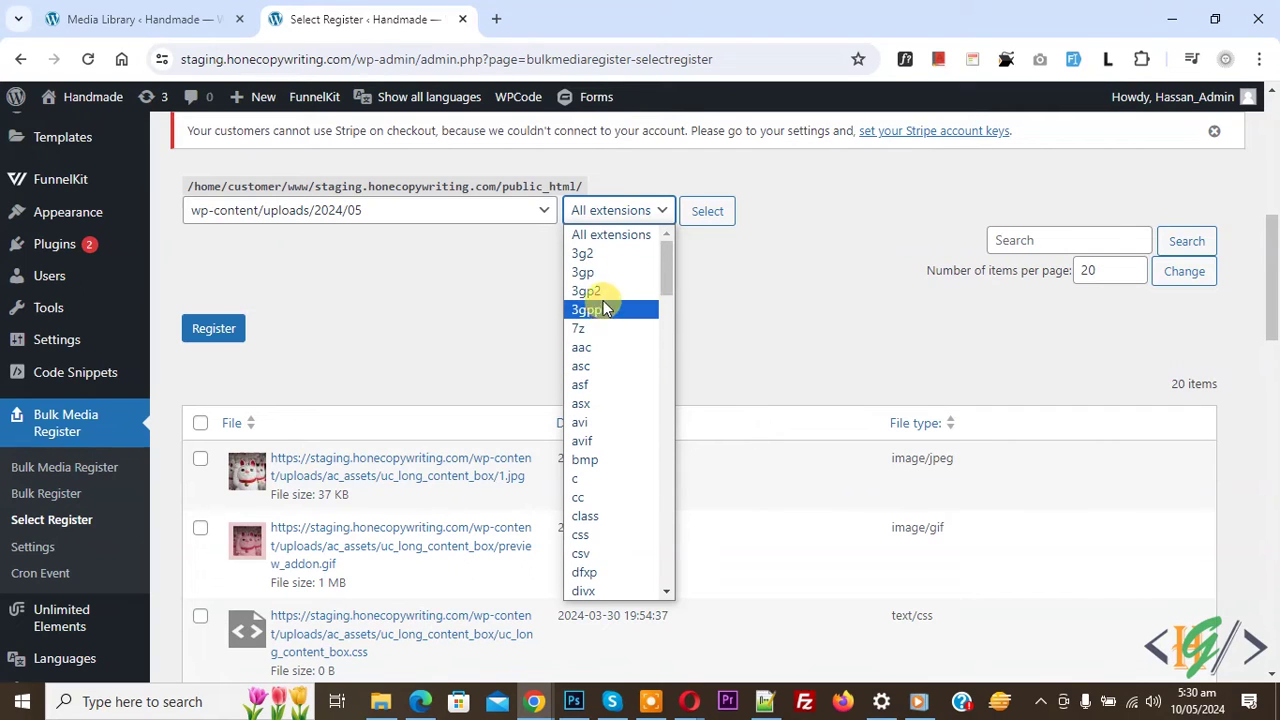
pyautogui.scroll(-4, 595, 310)
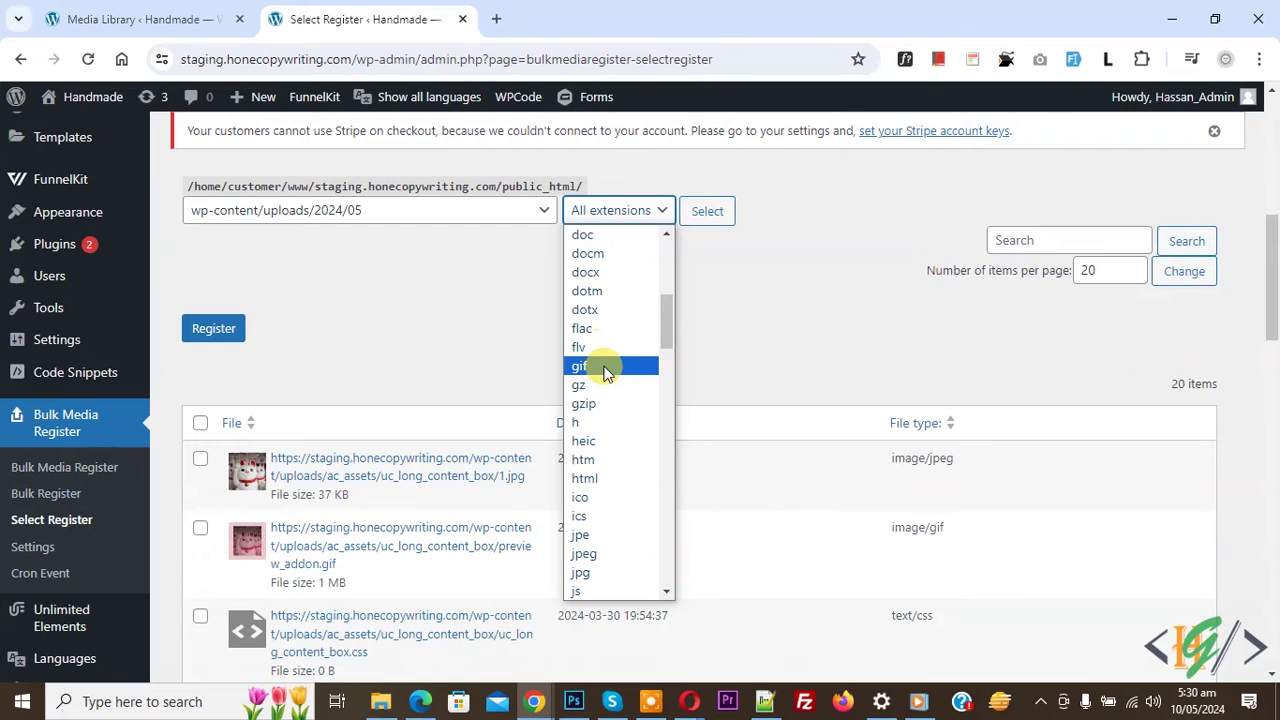
pyautogui.press('j')
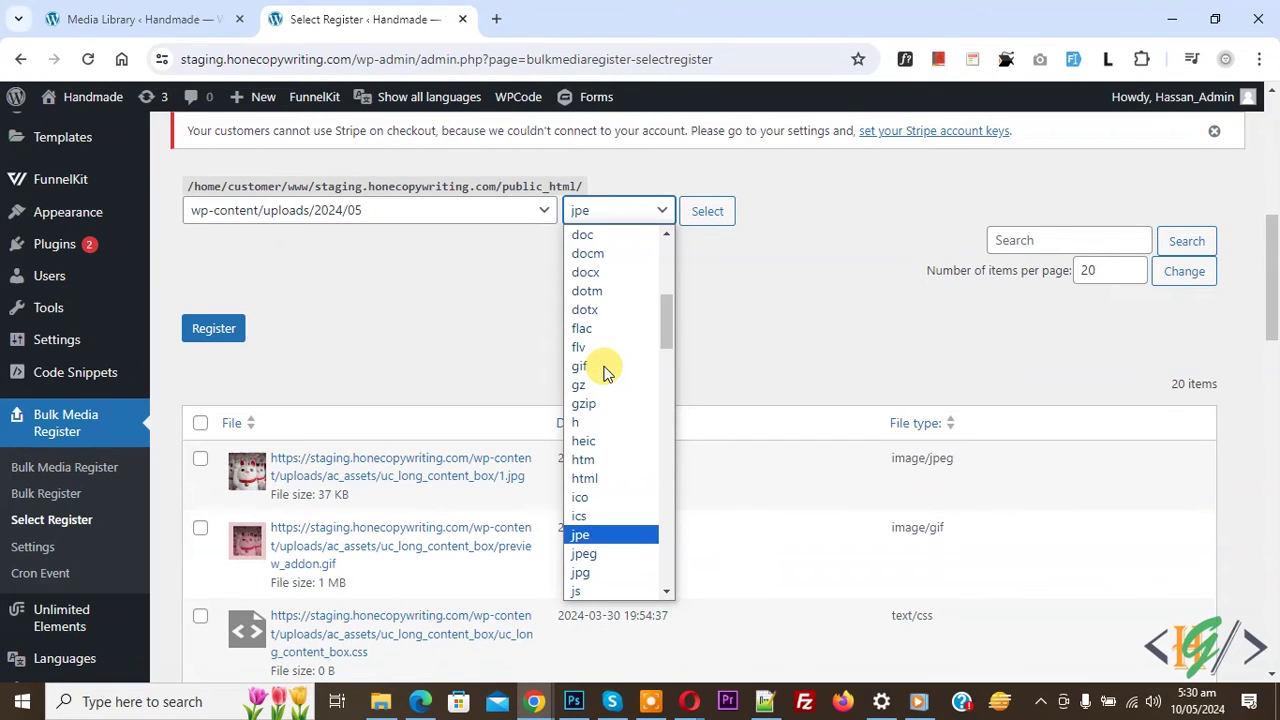
pyautogui.click(598, 571)
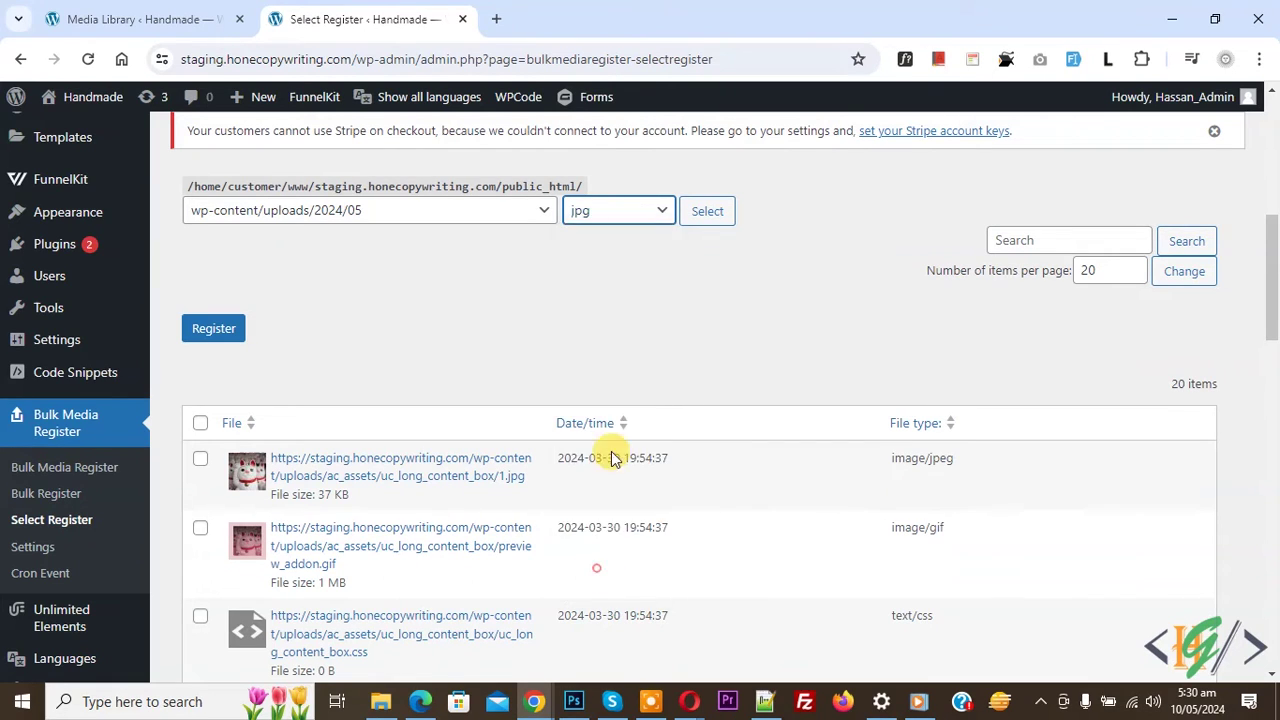
pyautogui.scroll(-6, 535, 420)
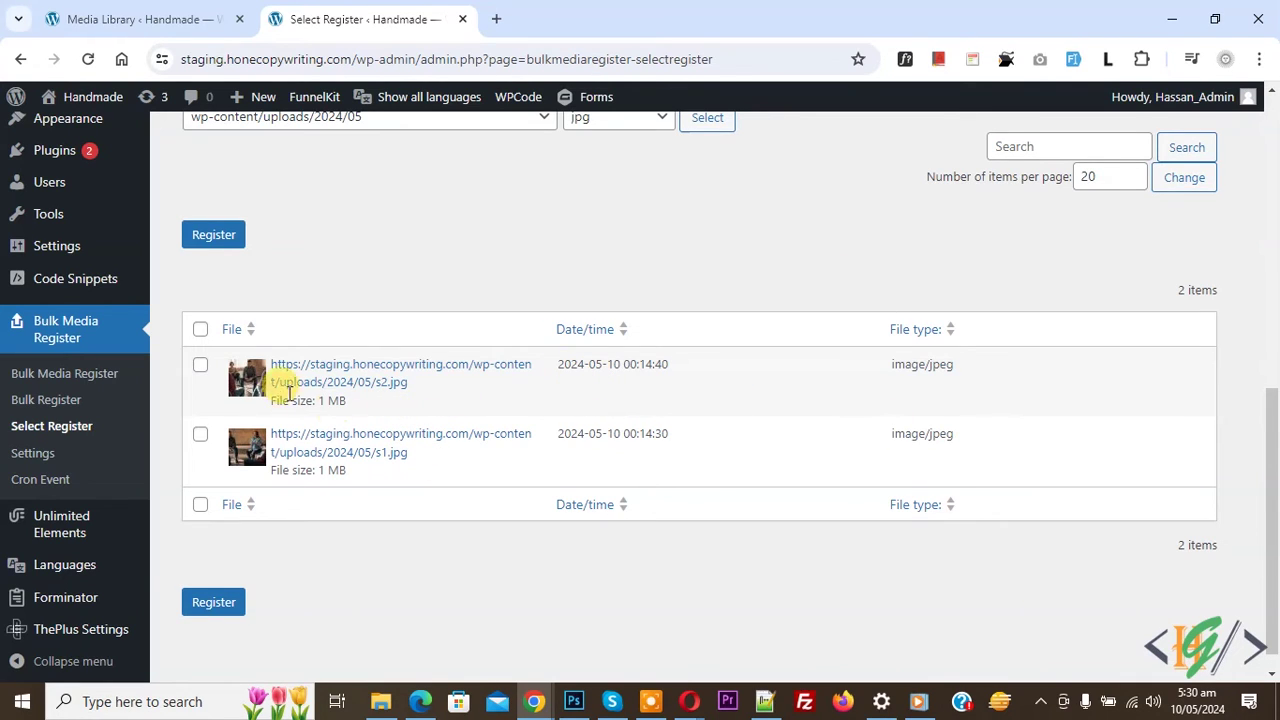
pyautogui.click(201, 371)
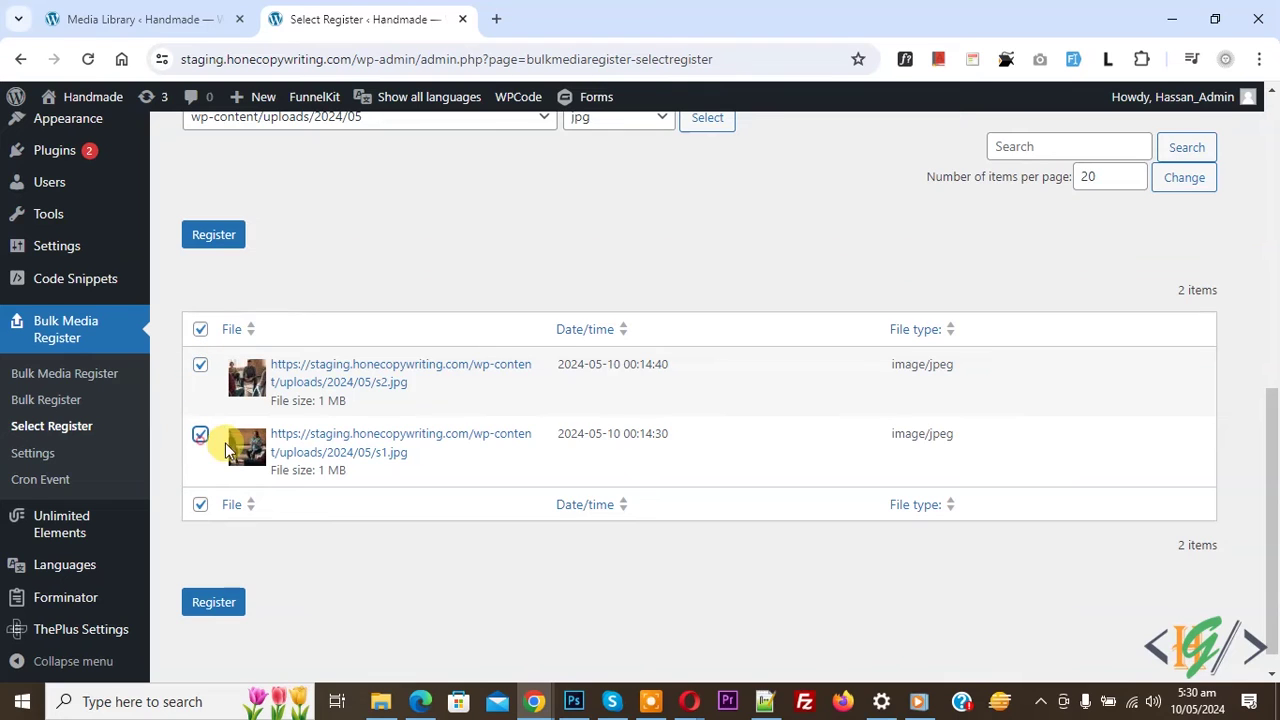
# Step: Register the ticked s1.jpg and s2.jpg, then switch to the Media Library tab
pyautogui.scroll(1, 517, 465)
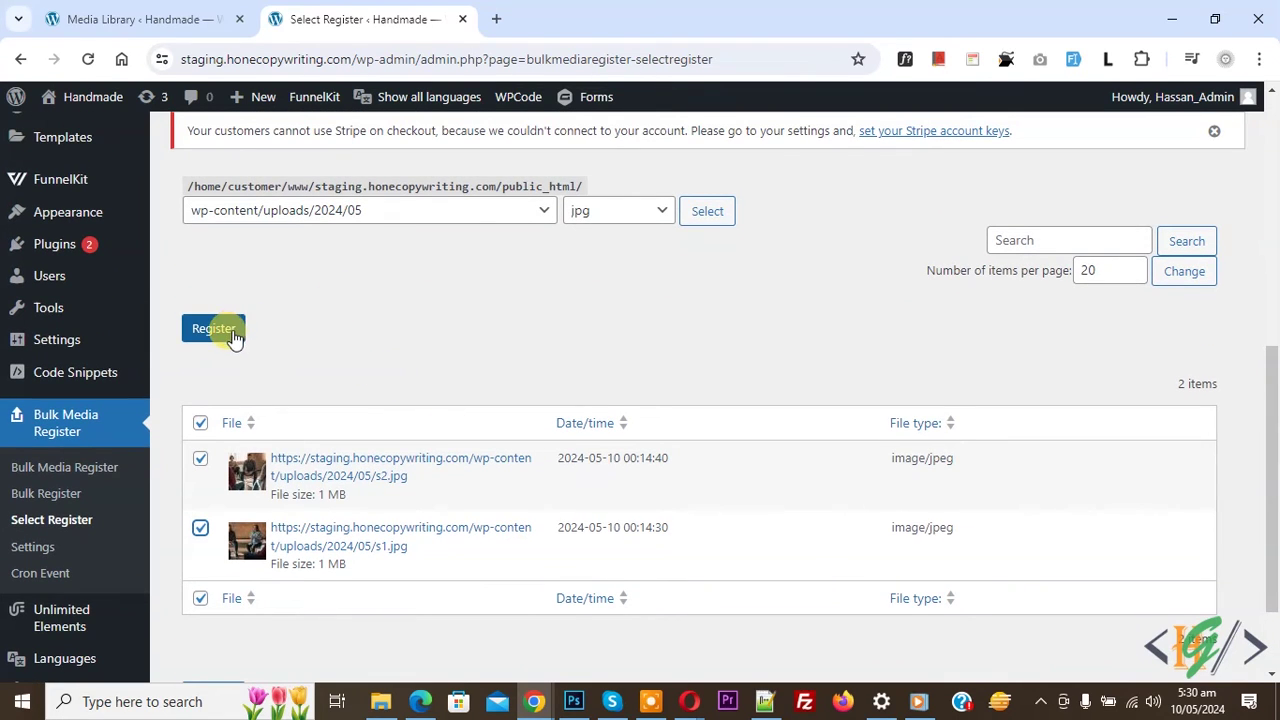
pyautogui.click(213, 330)
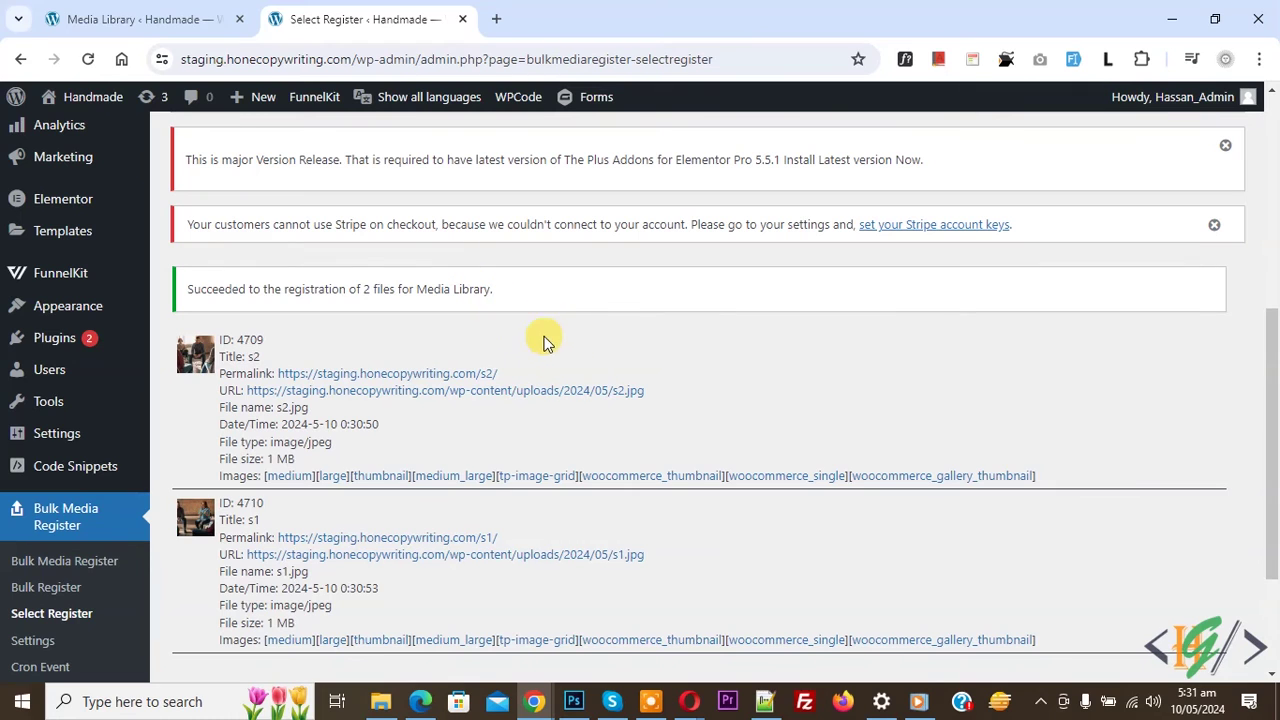
pyautogui.click(187, 8)
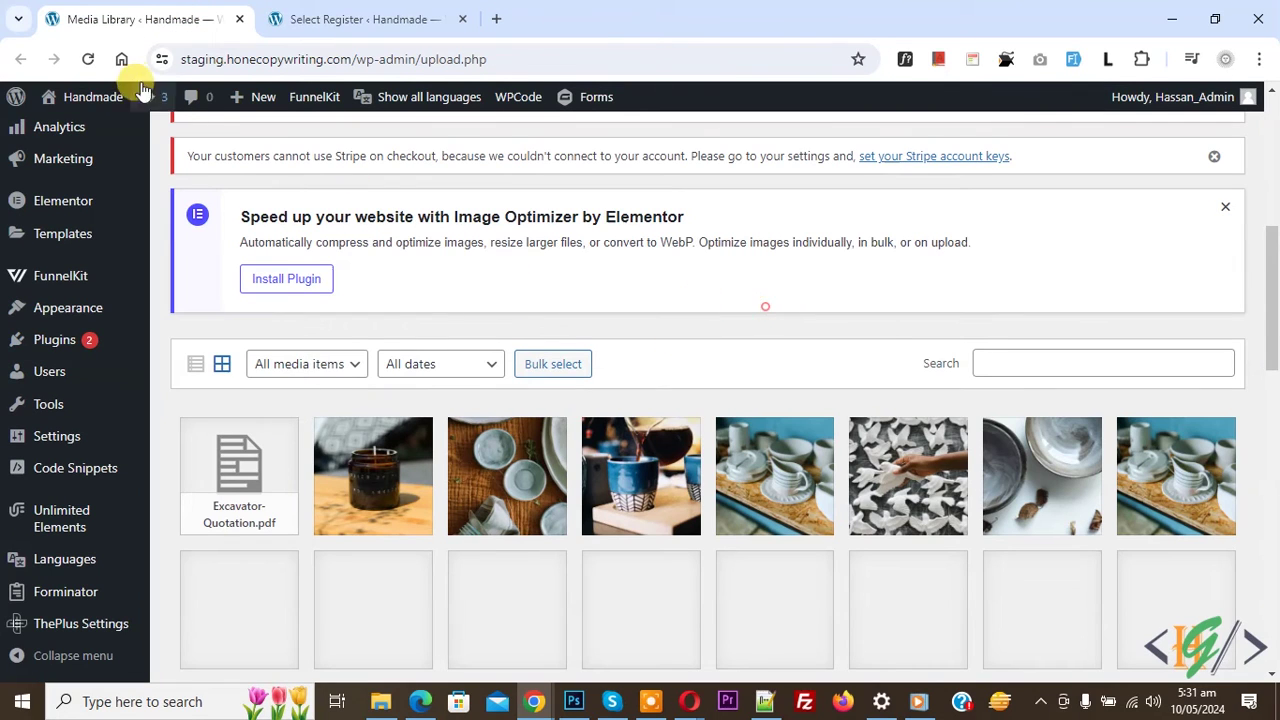
# Step: Reload the library and check the s2.jpg and s1.jpg details, then return to Select Register
pyautogui.click(91, 60)
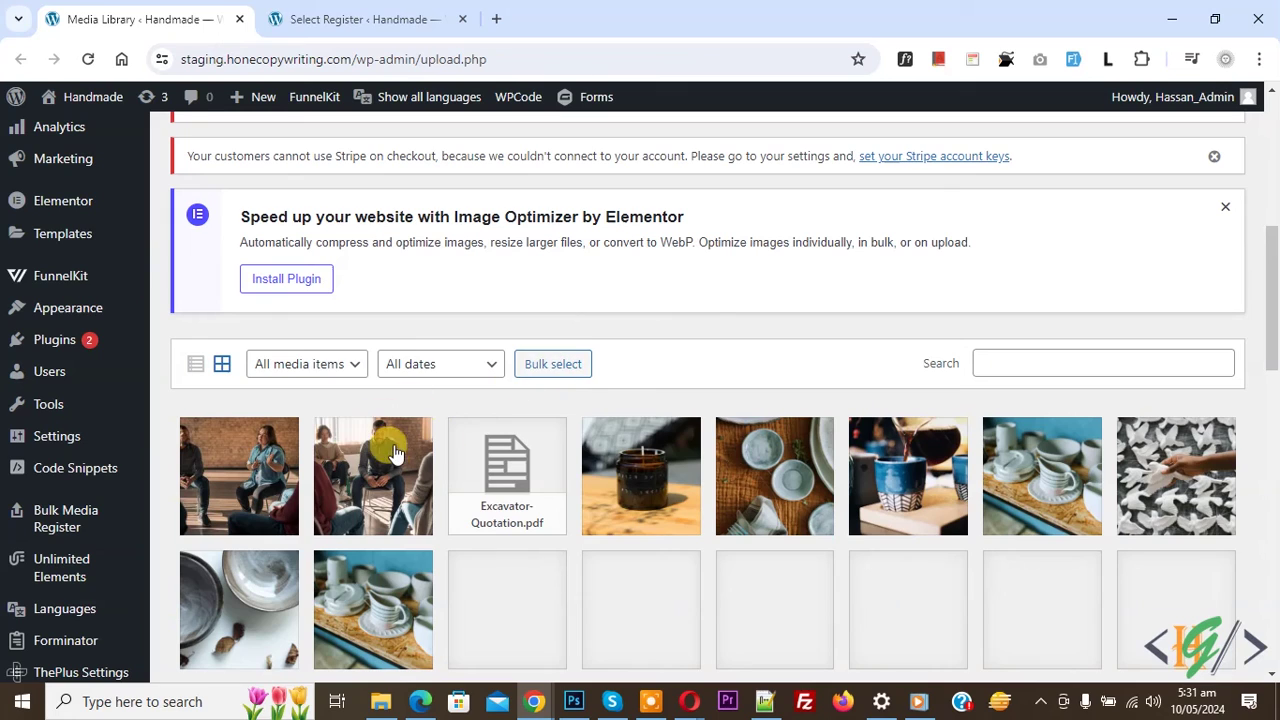
pyautogui.click(255, 472)
pyautogui.moveTo(895, 212); pyautogui.dragTo(925, 212)
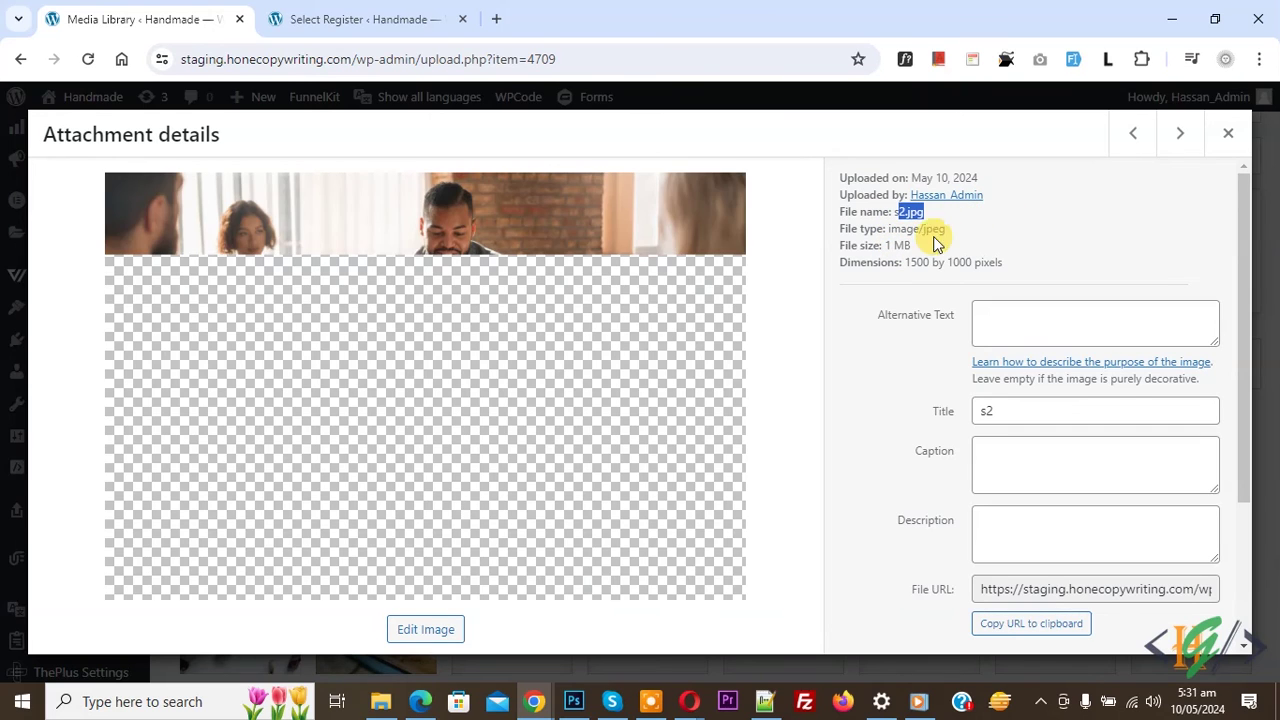
pyautogui.click(1134, 140)
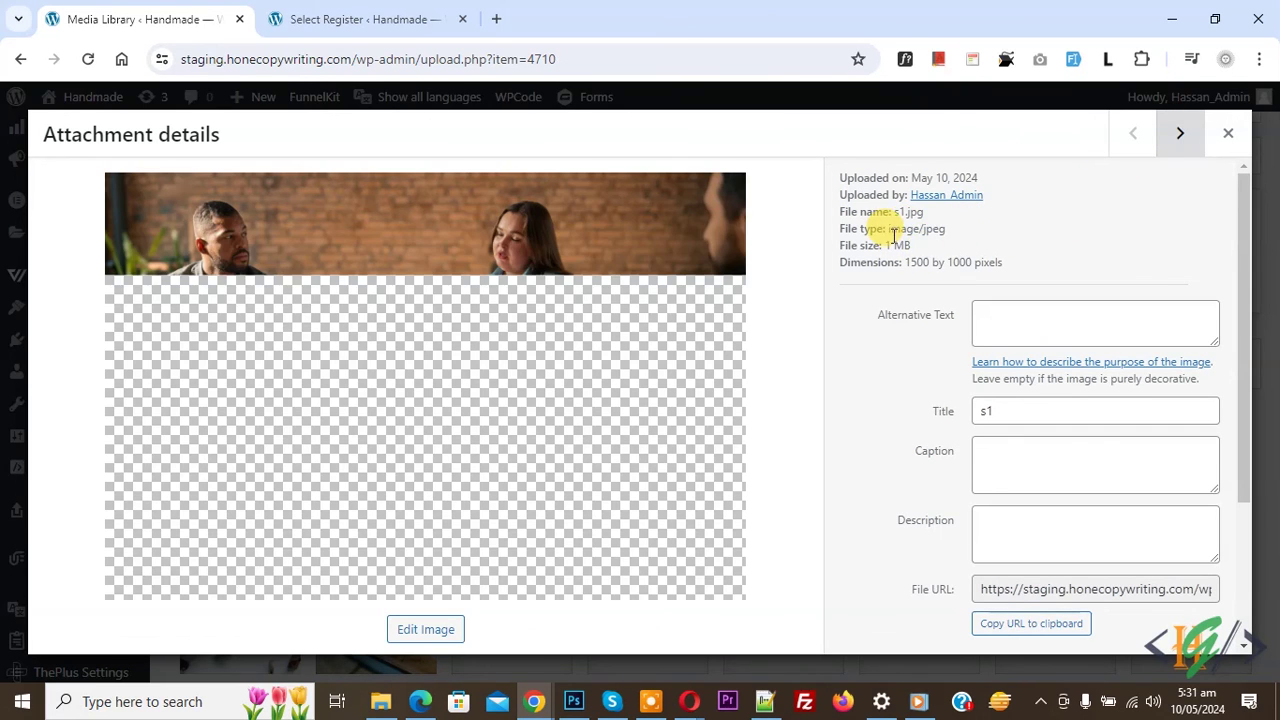
pyautogui.click(1228, 133)
pyautogui.click(370, 19)
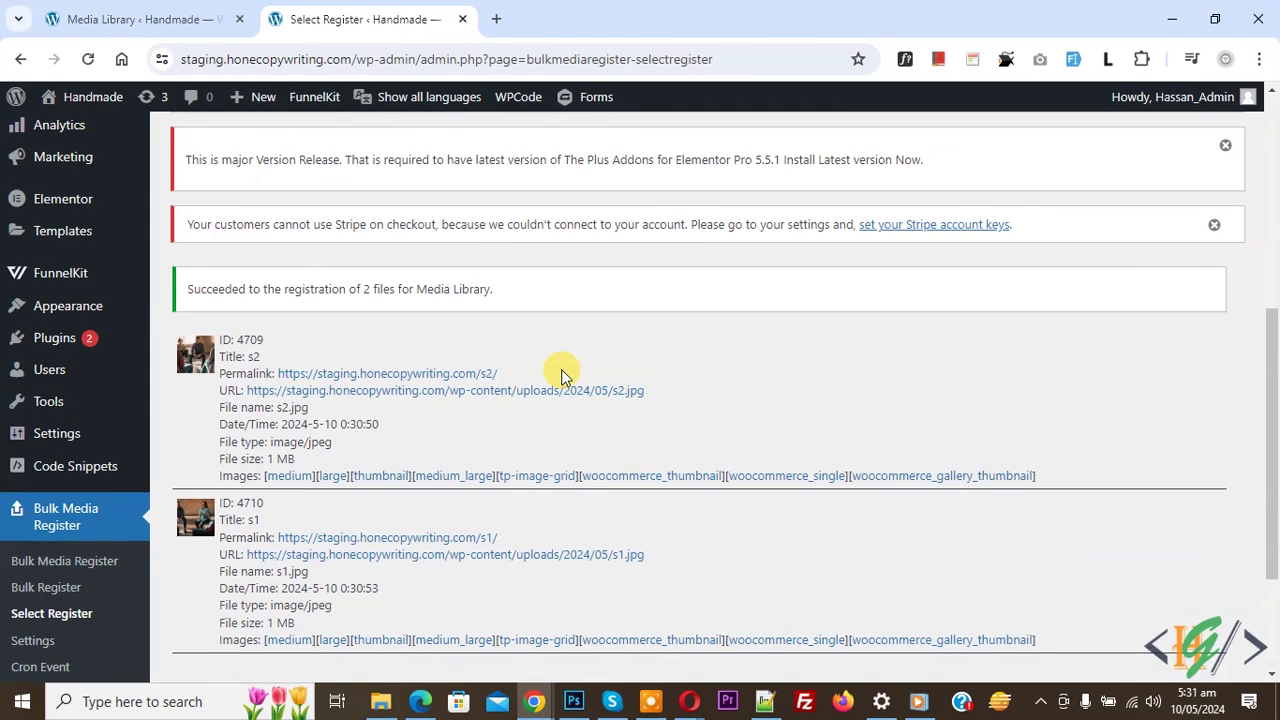